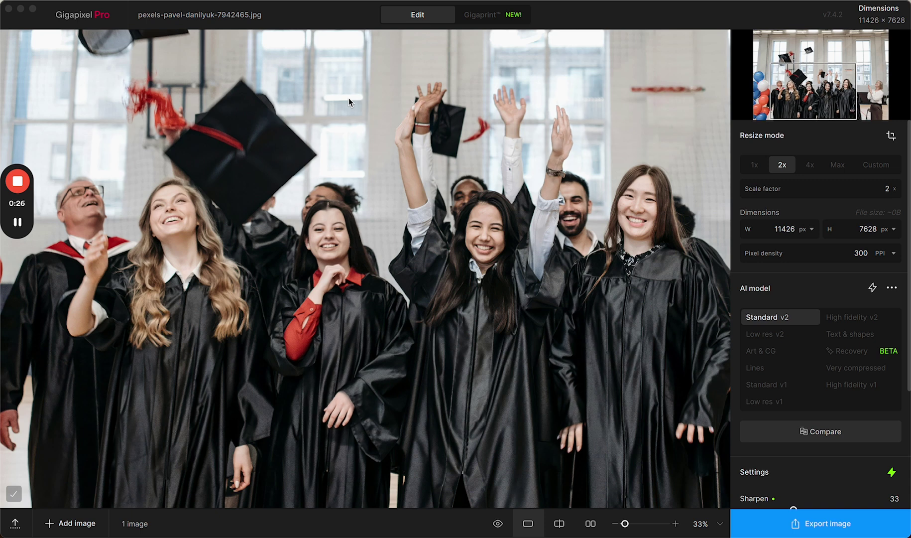
Scroll the panel to the Settings section for the 2x Standard v2 upscale to 11426 × 7628 px.
scroll(756, 251, down, 5)
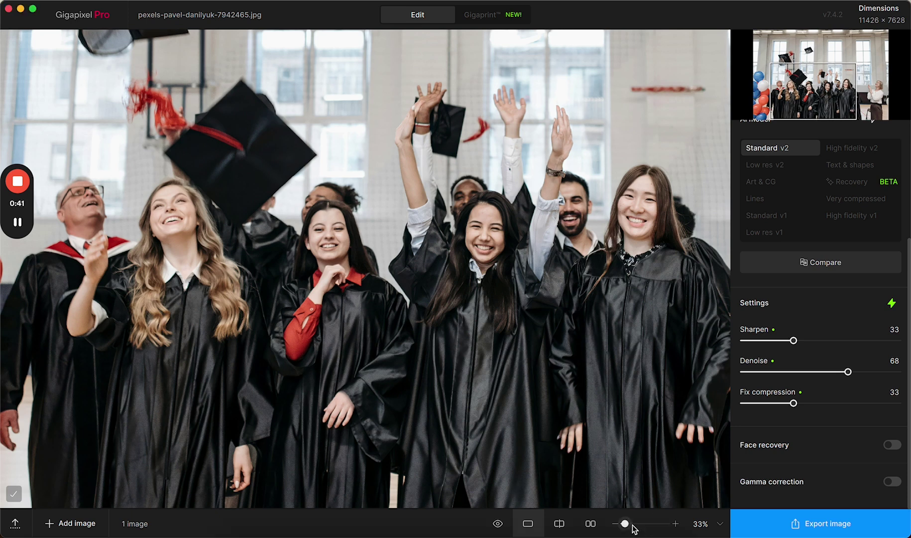
Zoom in on the laughing woman's face, enable Face recovery, and bring up the 8-face selection.
drag(626, 523, 631, 523)
click(792, 86)
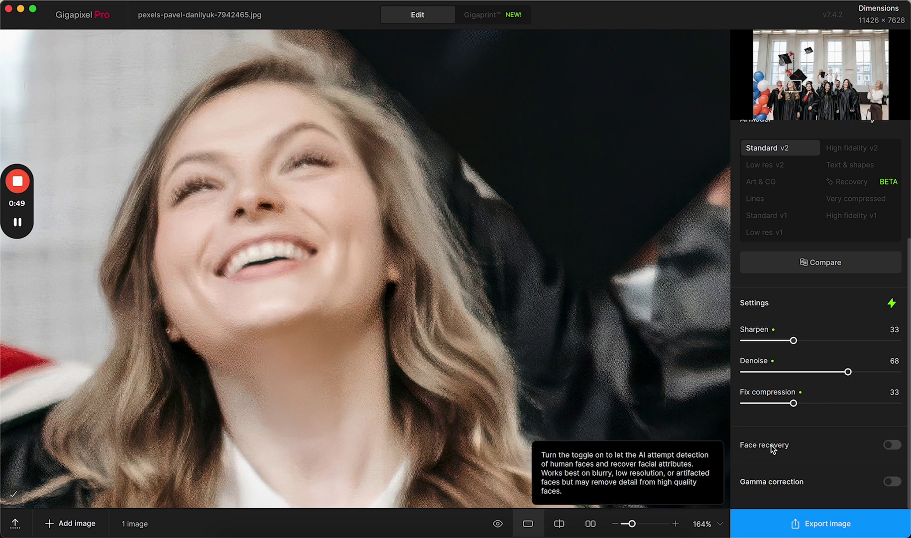
click(893, 448)
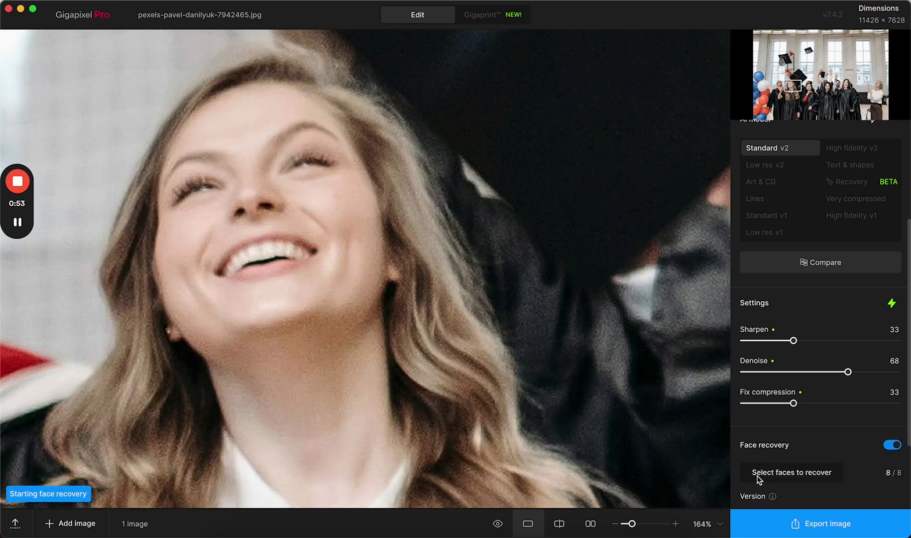
click(801, 471)
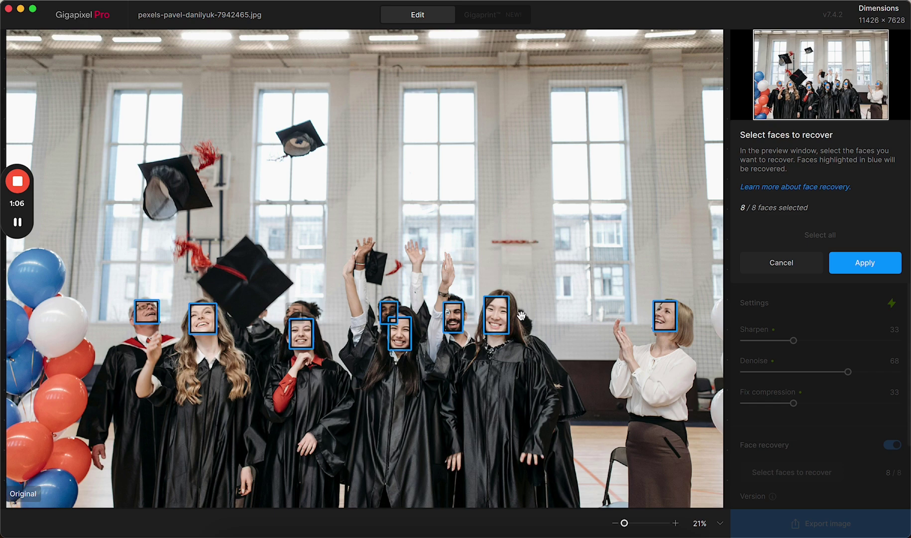
Zoom in on the central faces and exclude the centre girl, man, right girl and left woman.
scroll(520, 315, up, 5)
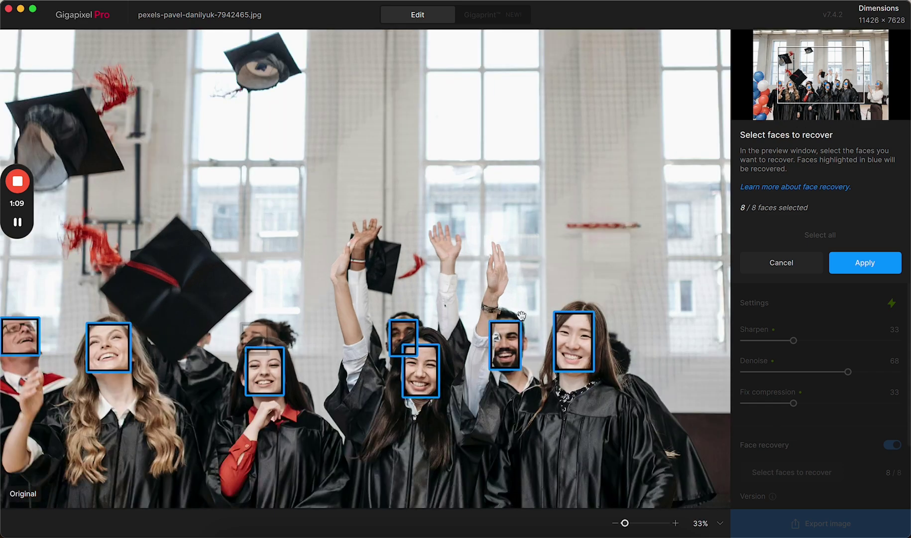
drag(294, 373, 450, 229)
scroll(451, 232, up, 1)
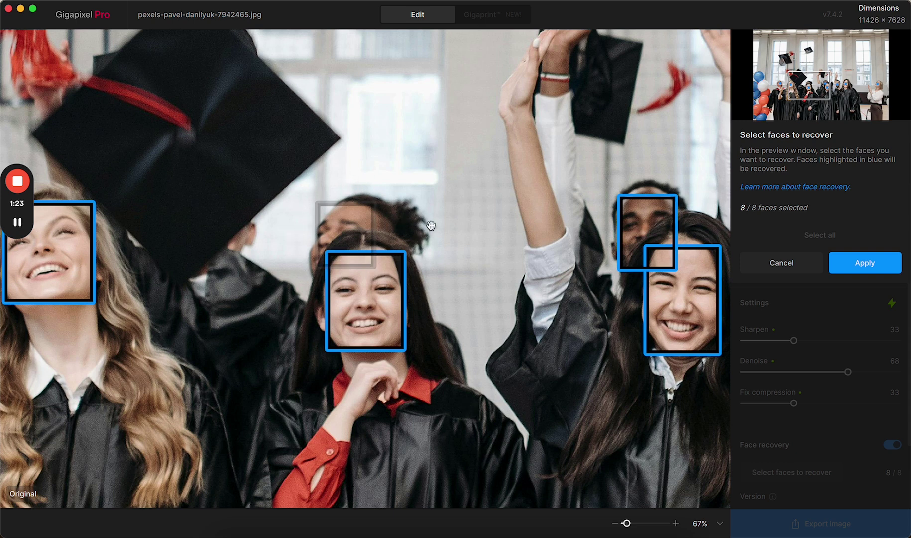
click(377, 296)
click(642, 249)
click(690, 318)
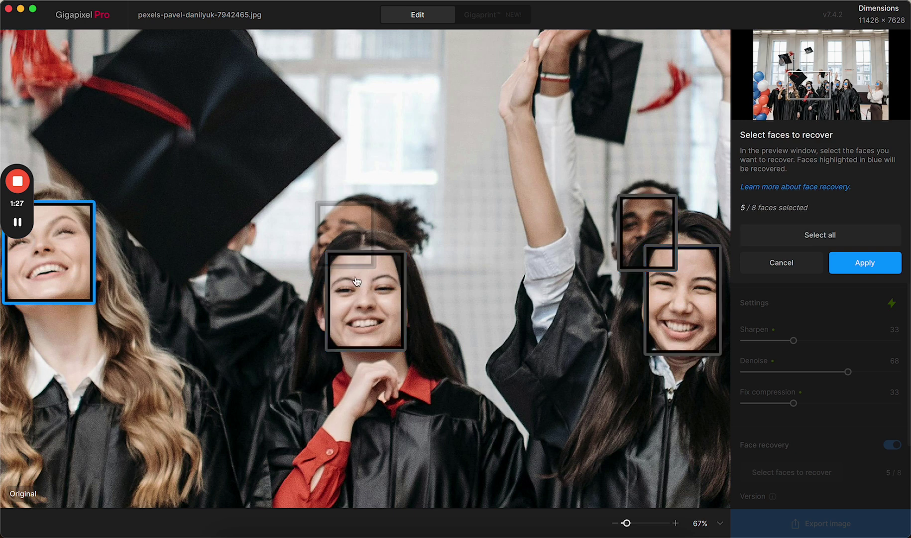
click(56, 278)
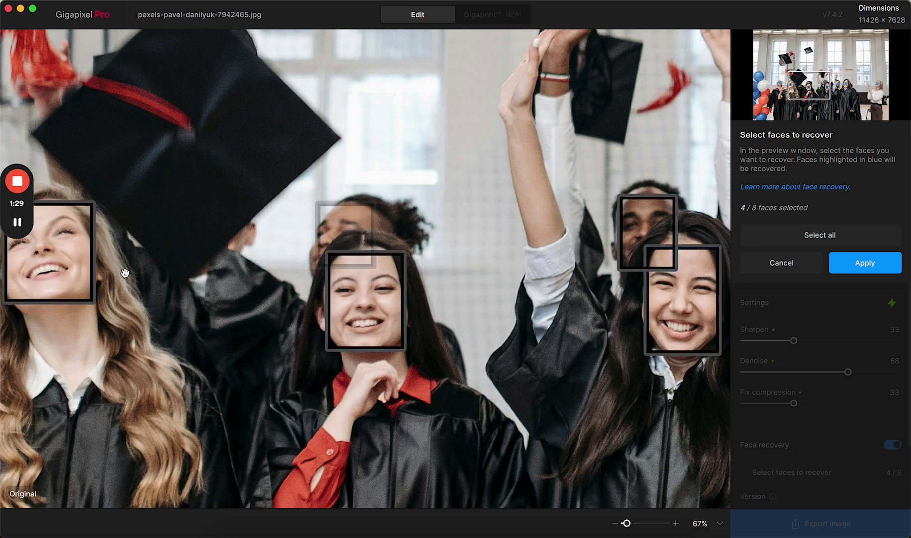
Re-include the centre girl and hidden face, select all 8 faces, and apply the selection.
click(376, 319)
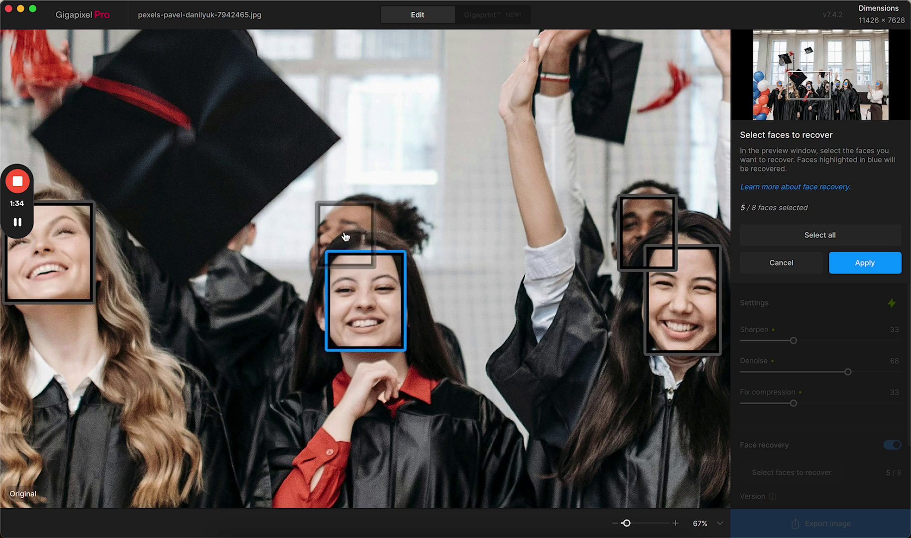
click(360, 261)
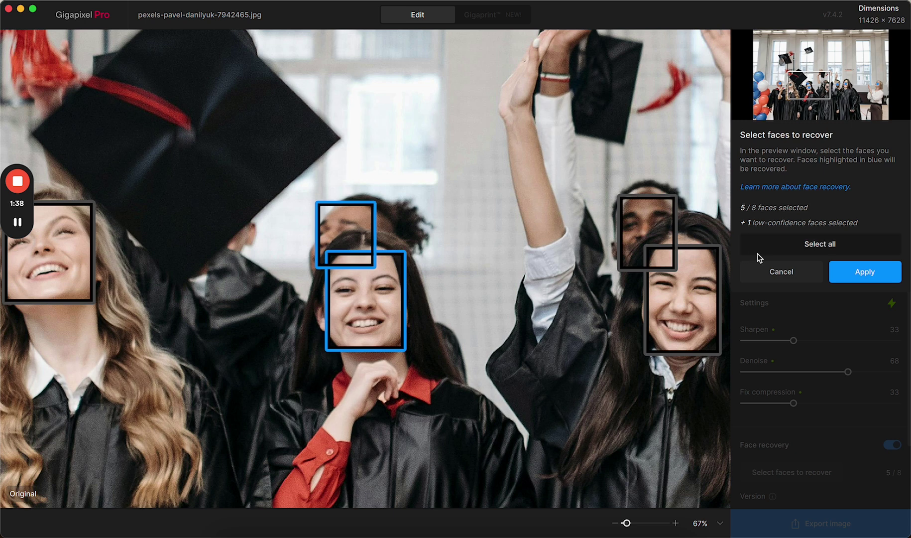
click(777, 246)
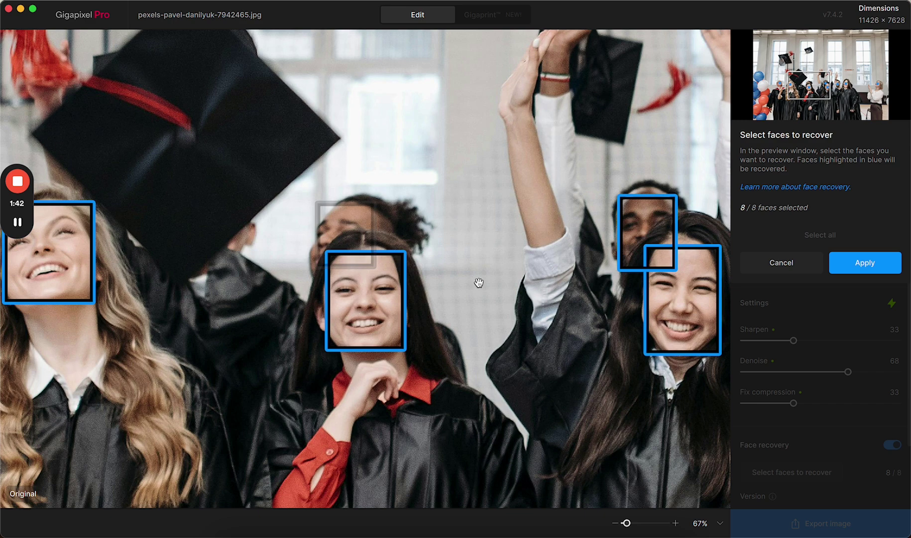
click(864, 264)
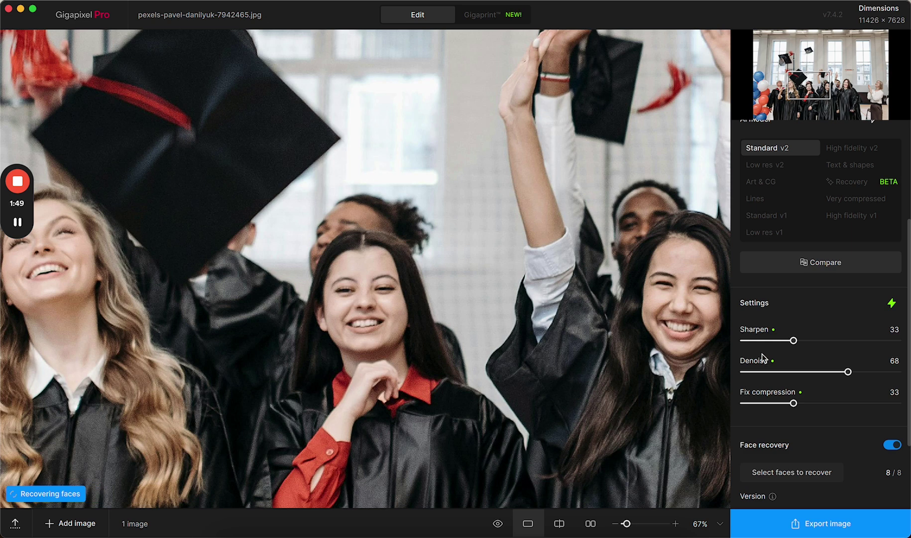
Scroll to Face recovery and raise the Gen. 1 strength slider to 67.
scroll(873, 447, down, 2)
scroll(870, 448, down, 5)
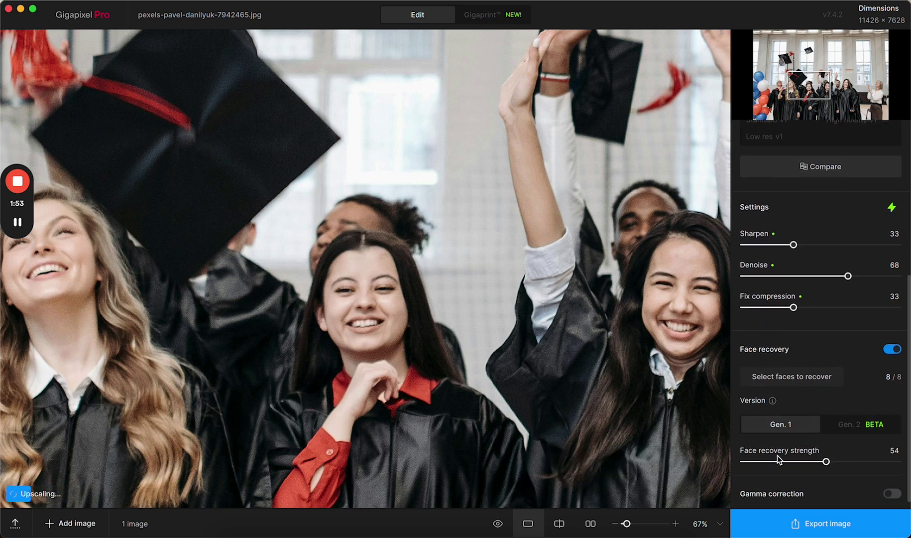
drag(827, 463, 846, 463)
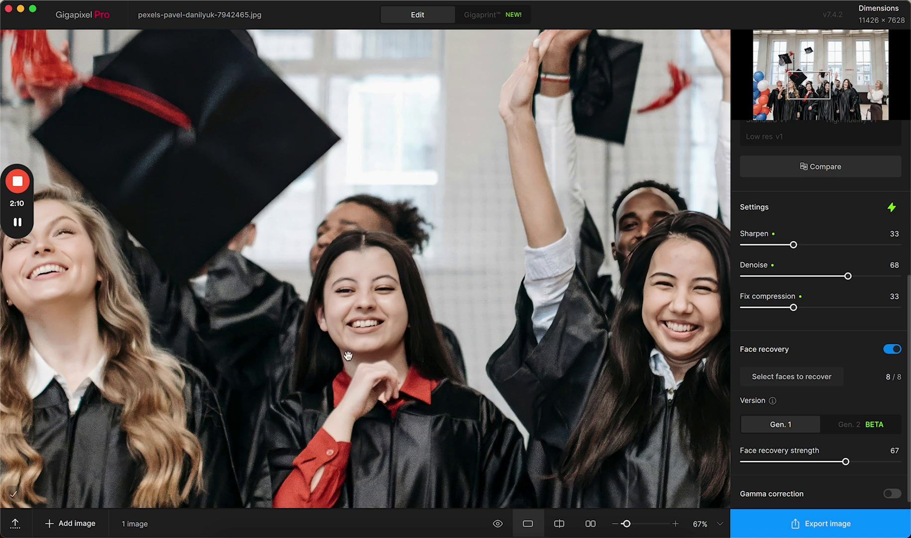
Switch to the family photo pexels-kampus-8507661.jpg and center its faces in the preview.
click(15, 523)
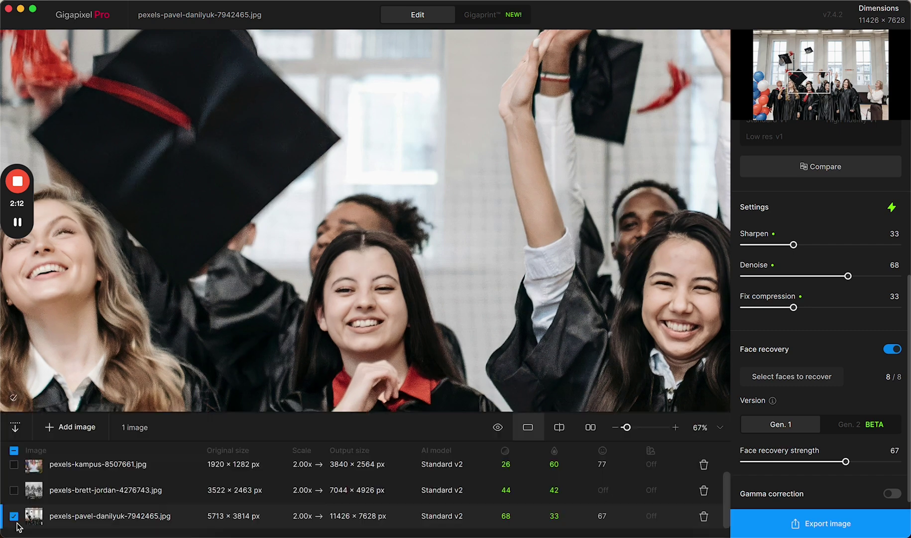
click(113, 470)
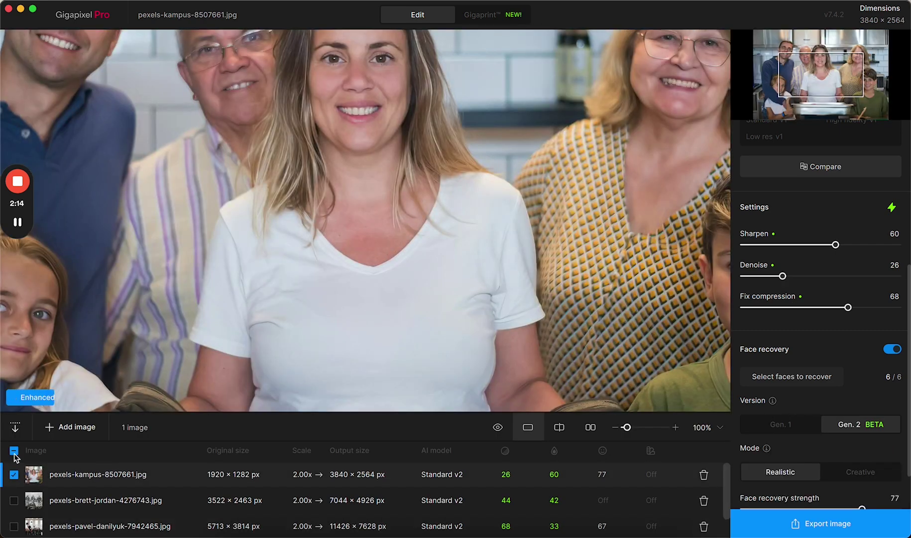
click(16, 427)
drag(342, 162, 378, 301)
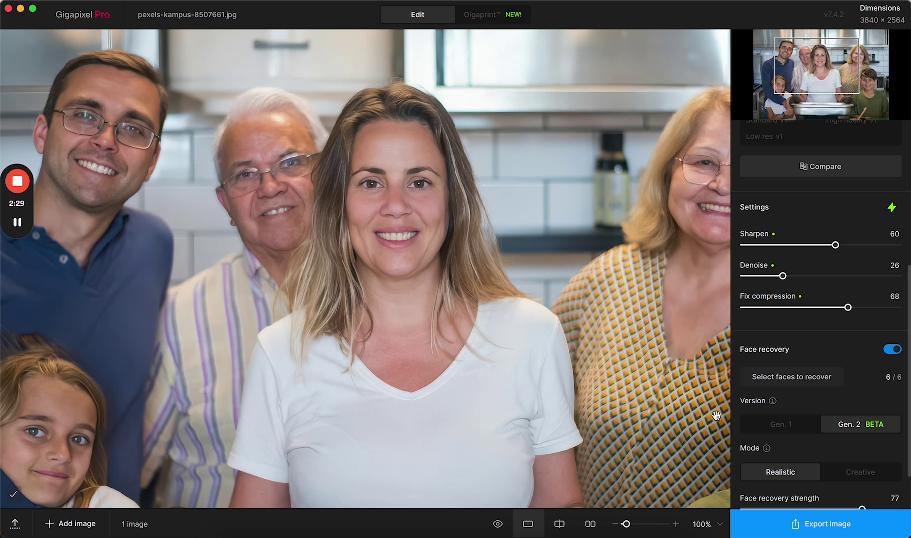
Set the family photo's face recovery to Gen. 2 Realistic at strength 77.
scroll(708, 419, down, 2)
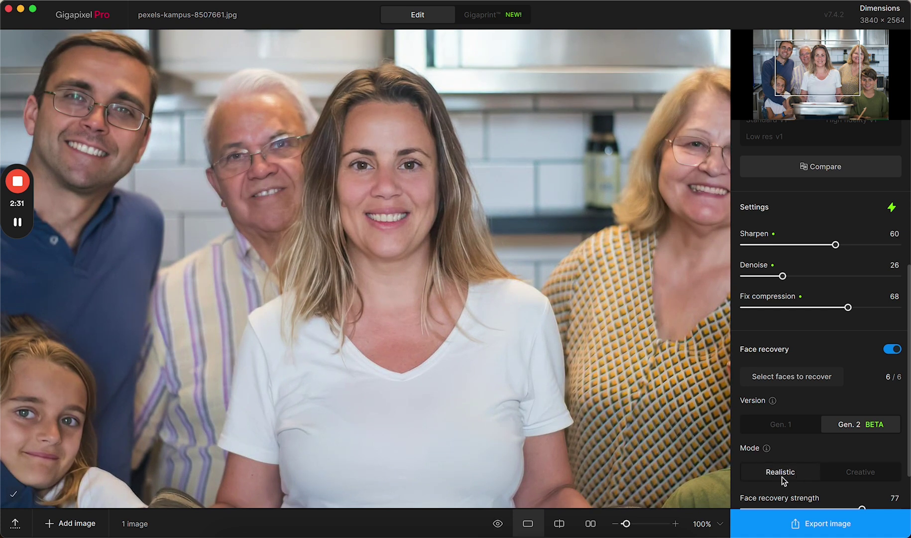
click(780, 473)
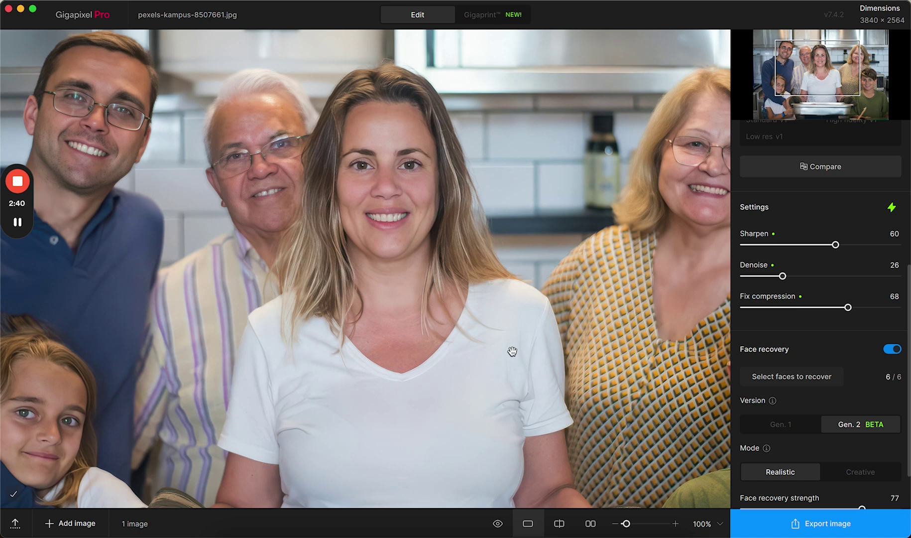
scroll(841, 475, down, 2)
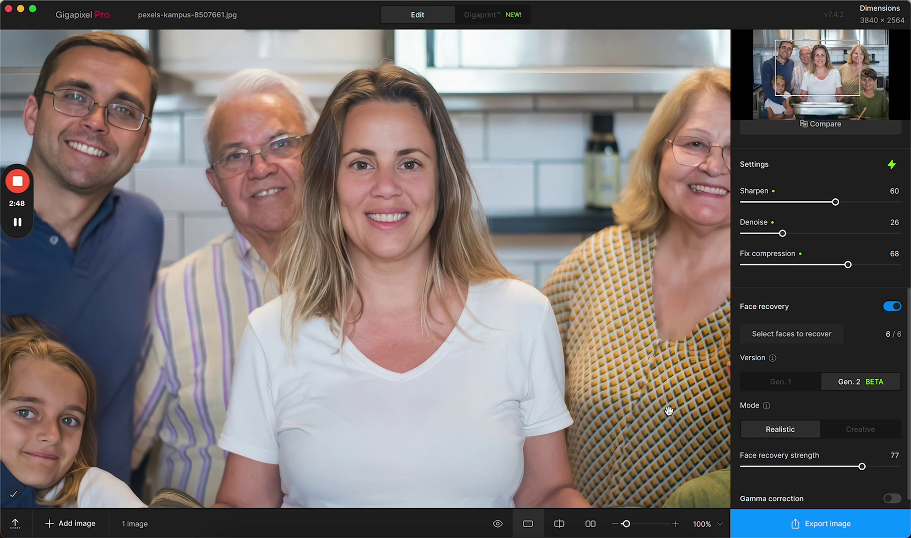
Open the black-and-white group photo pexels-brett-jordan-4276743.jpg and hide the image list to enlarge it.
click(16, 524)
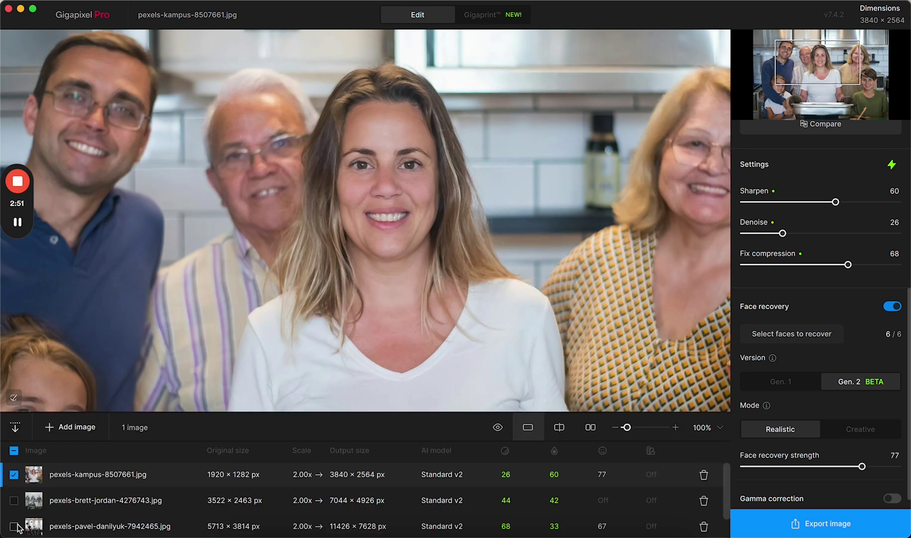
click(120, 502)
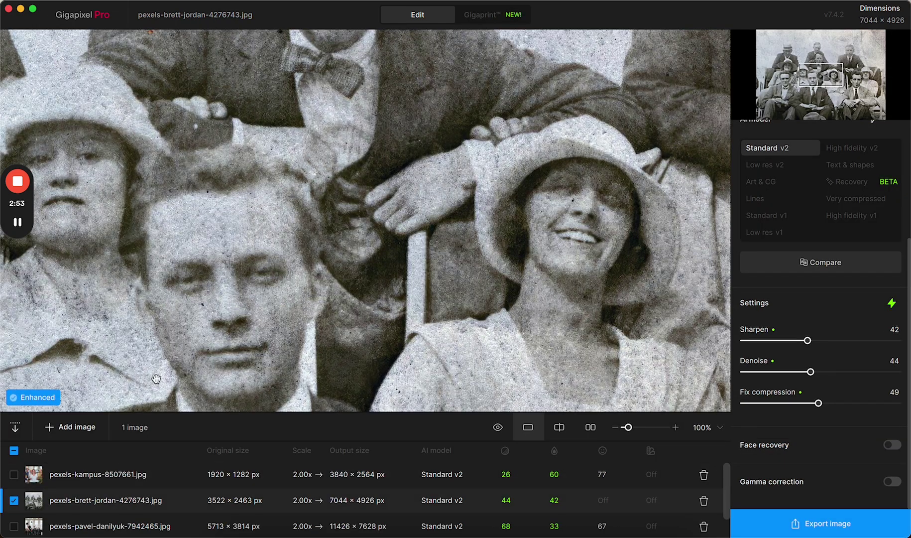
click(15, 427)
scroll(350, 362, left, 5)
scroll(350, 362, up, 3)
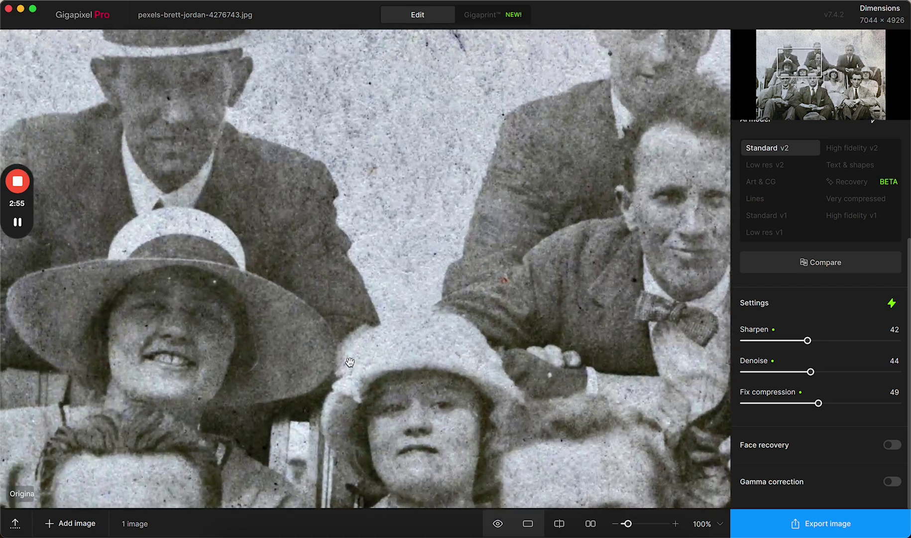
scroll(350, 362, left, 5)
scroll(350, 361, up, 2)
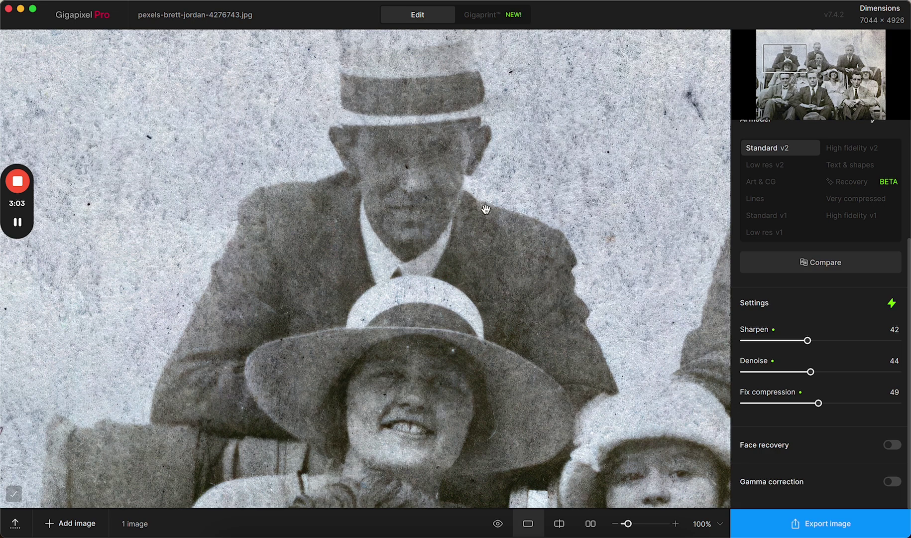
Enable face recovery on all 11 vintage-photo faces with Gen. 2, Creative mode, strength 54.
click(891, 444)
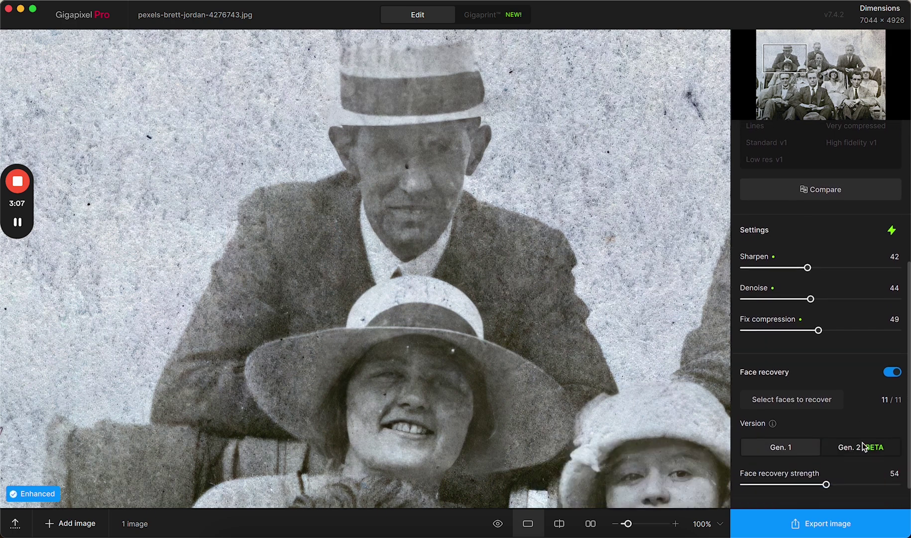
scroll(837, 450, down, 2)
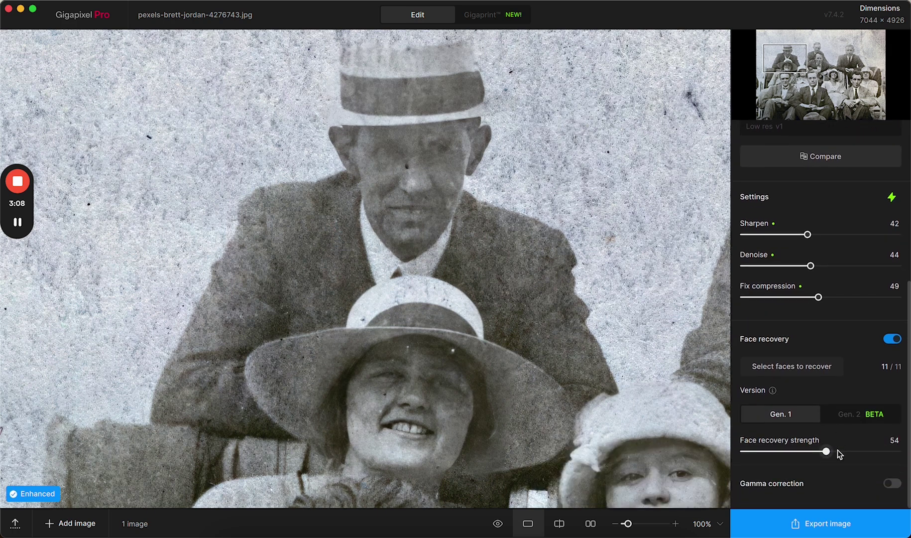
click(856, 421)
scroll(852, 443, down, 3)
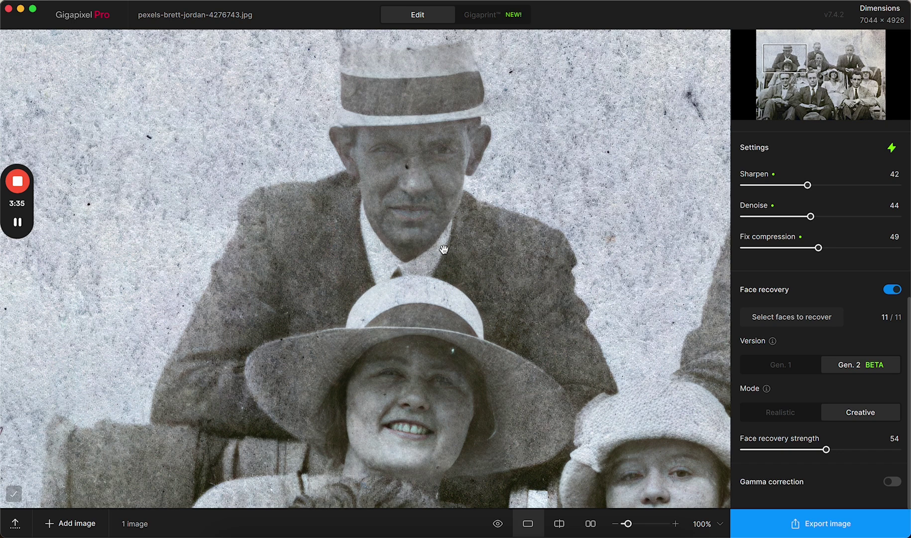
Switch the vintage photo's face recovery to Realistic and push strength to 100.
click(773, 416)
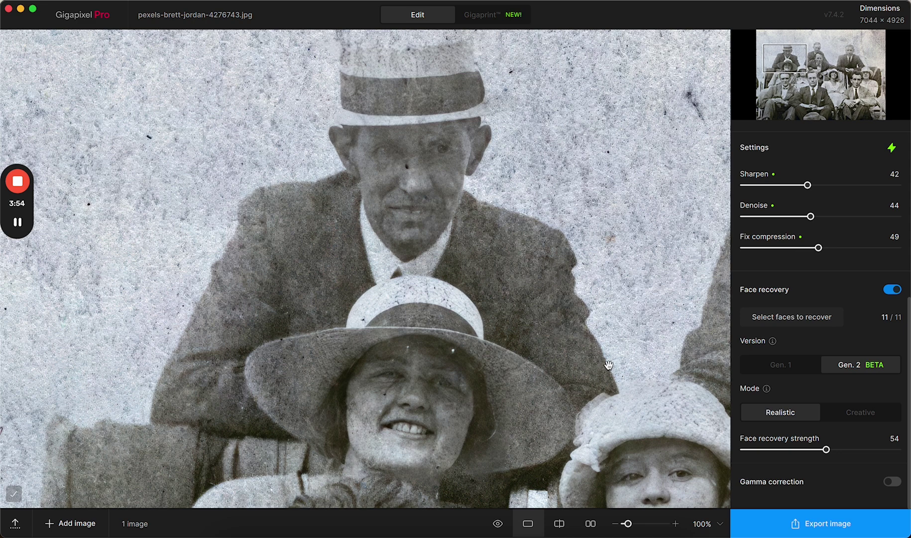
drag(826, 449, 898, 450)
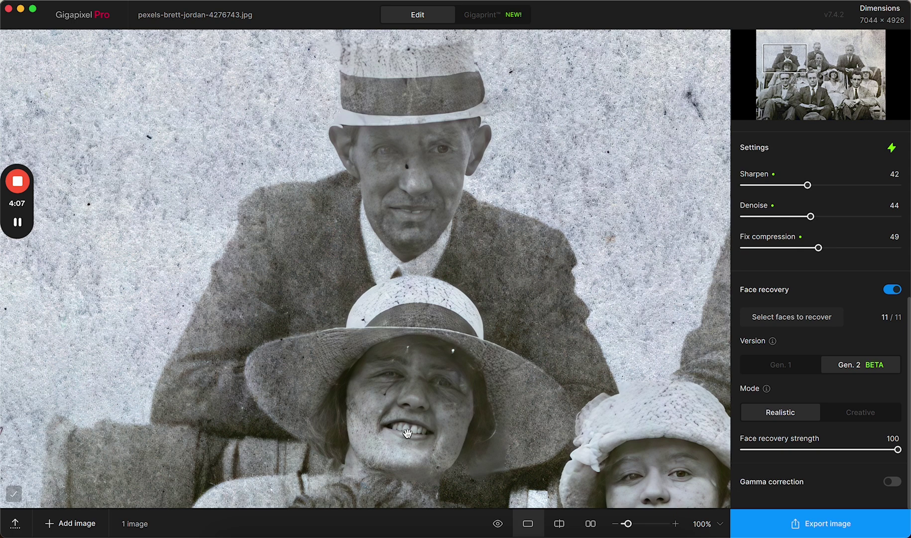
Compare Creative and Realistic modes, lower strength to 77, and settle on Realistic.
click(850, 415)
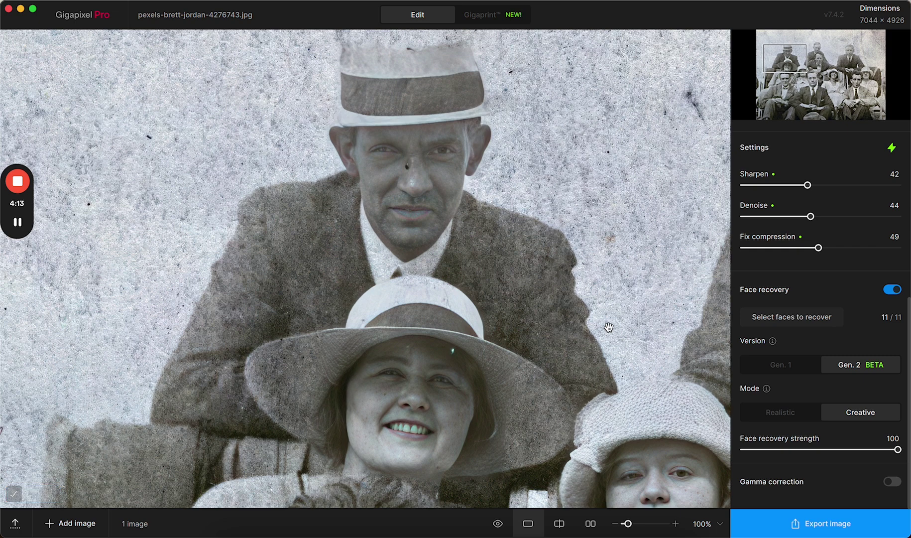
click(768, 410)
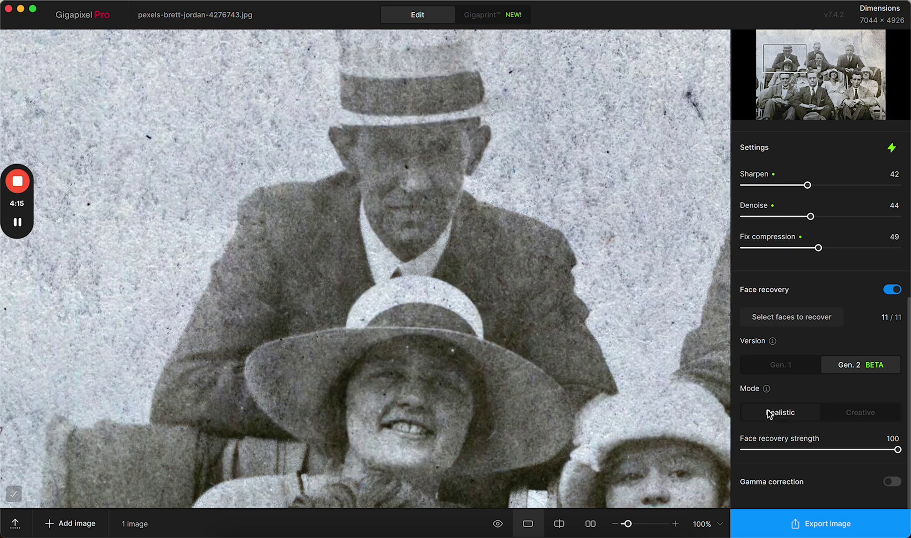
click(855, 412)
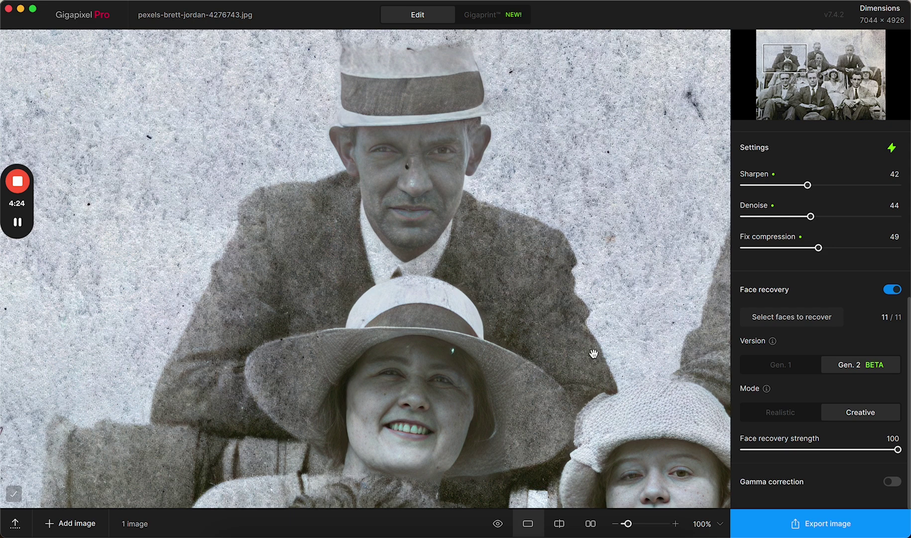
drag(898, 449, 862, 449)
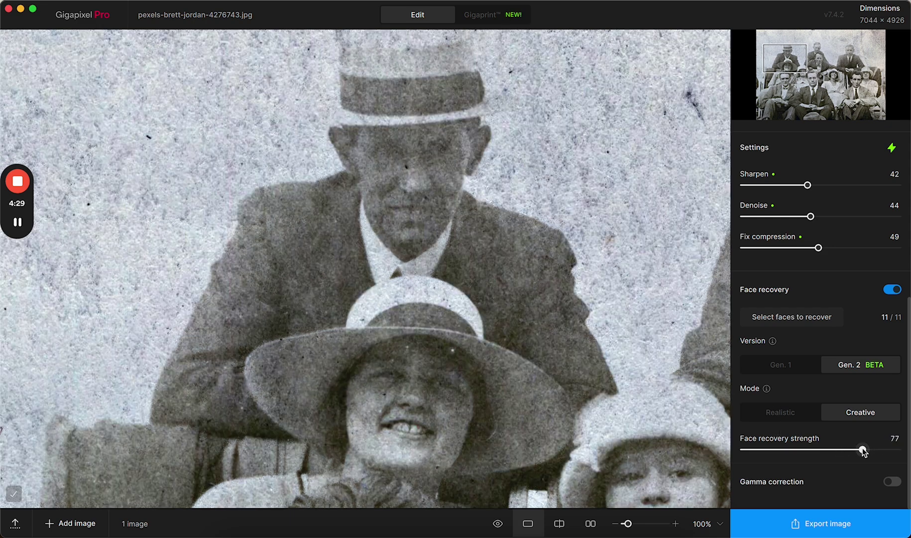
click(779, 414)
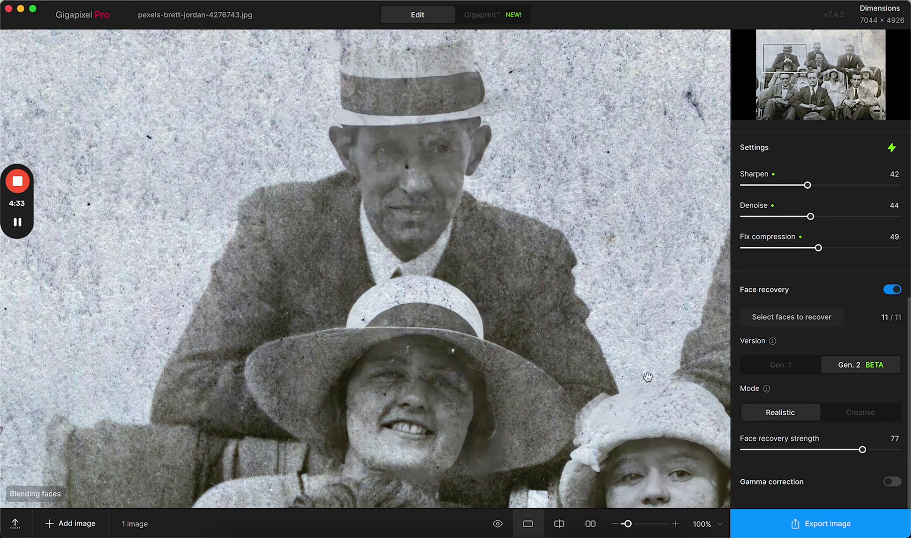